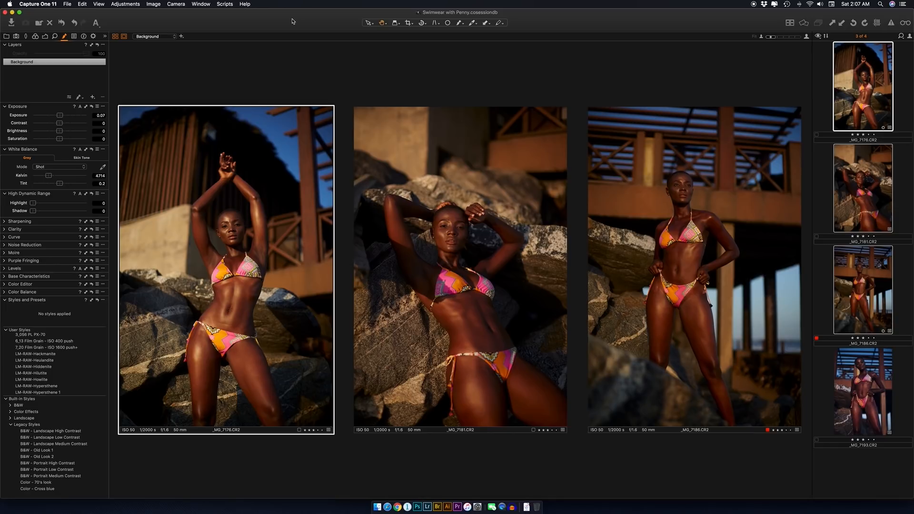
left_click(35, 37)
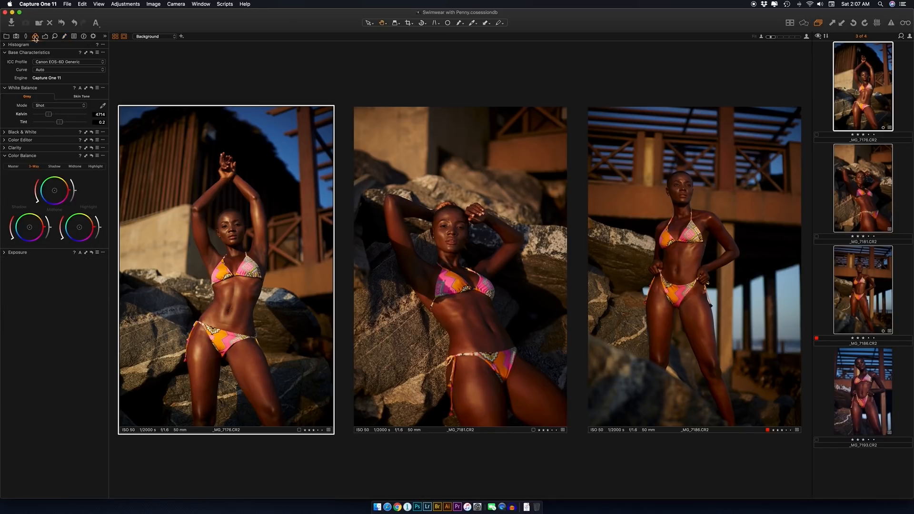
left_click(44, 36)
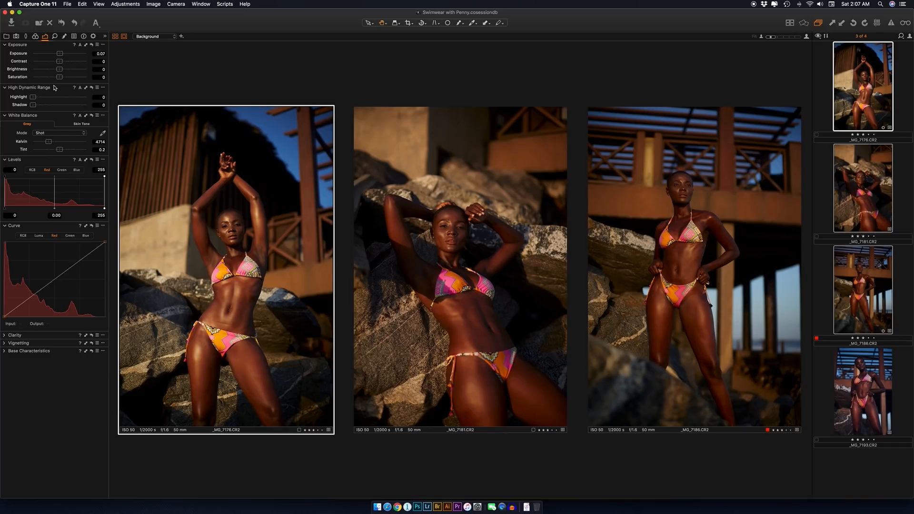
left_click(64, 36)
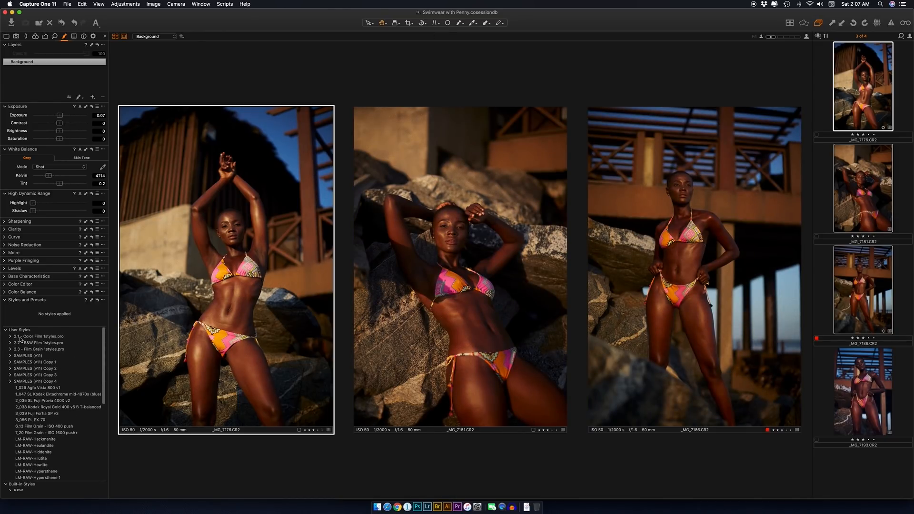
- Look through the user style groups and apply the LM-RAW-Hiddenite style to the three selected photos
left_click(10, 337)
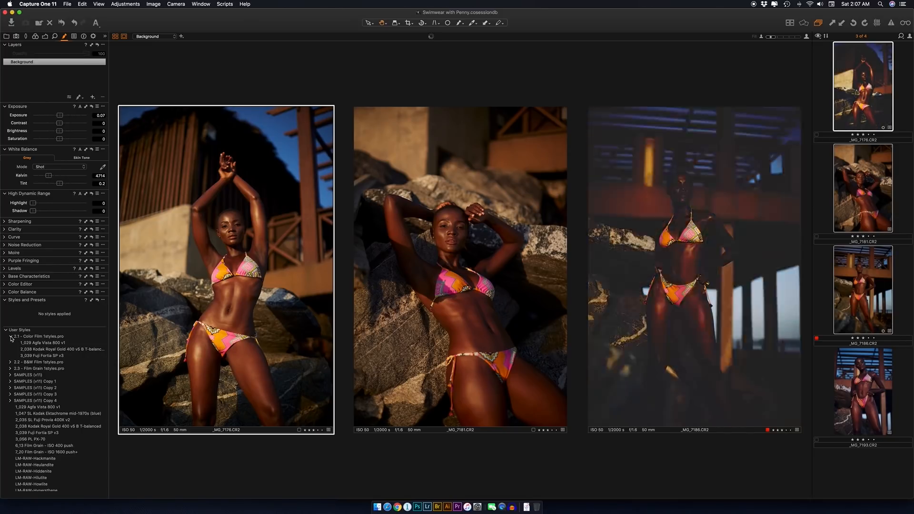
left_click(11, 337)
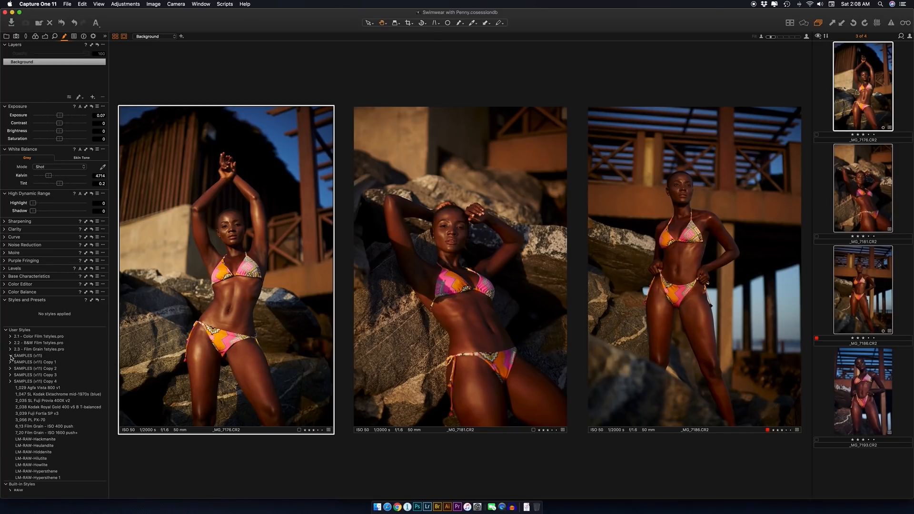
left_click(11, 355)
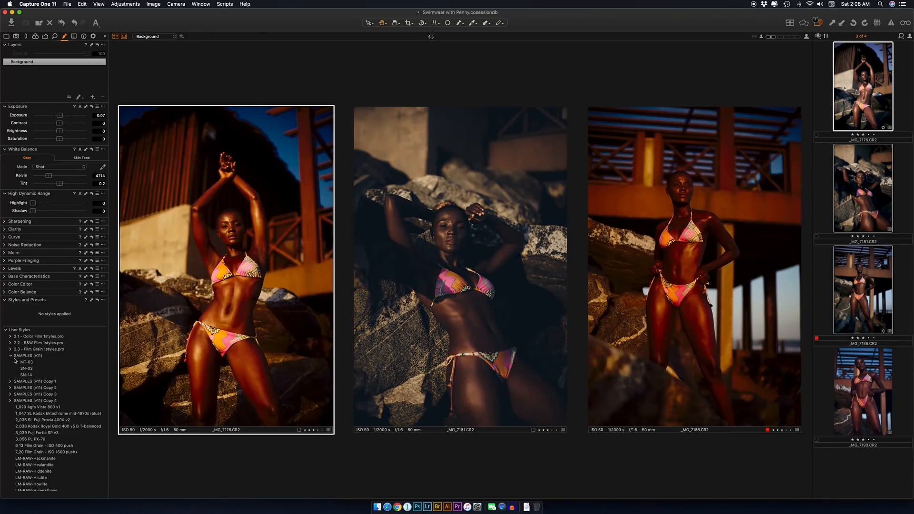
left_click(11, 357)
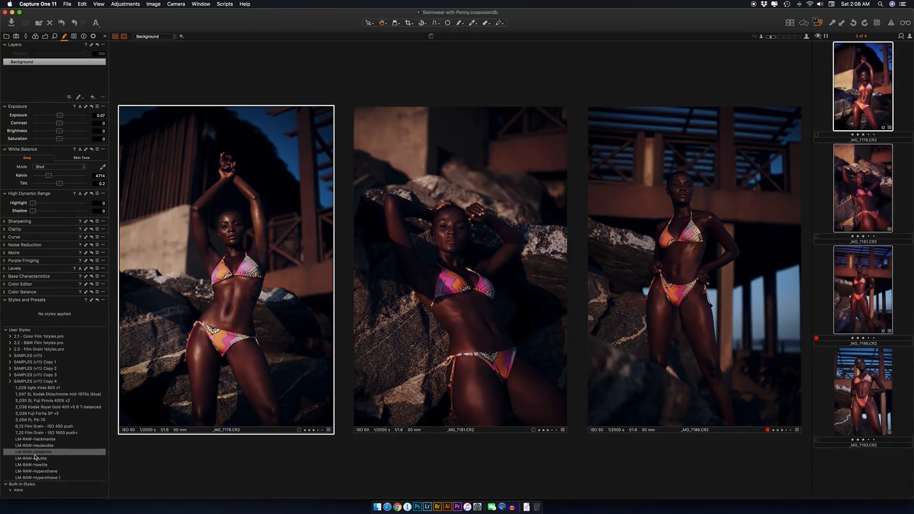
left_click(35, 454)
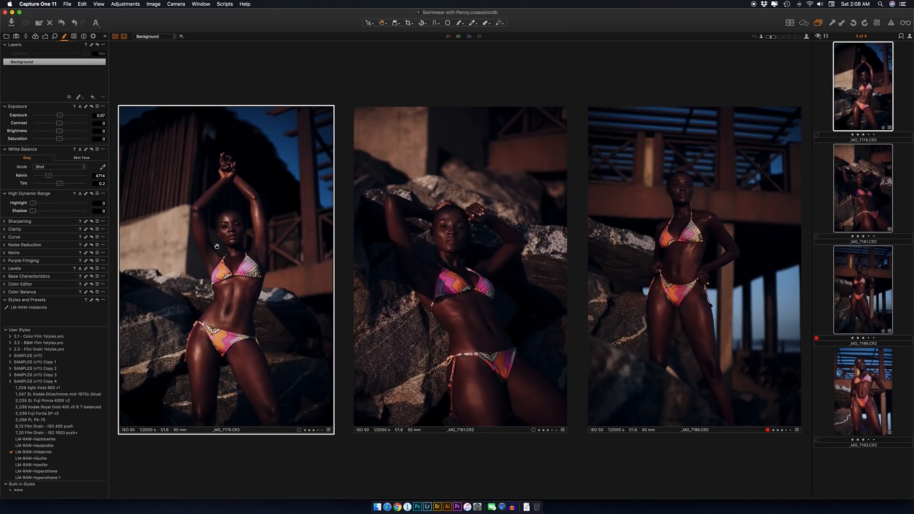
- Try Exposure 1.54 with raised Brightness on photo _MG_7176, and set both values back to 0
left_click_drag(60, 116, 77, 134)
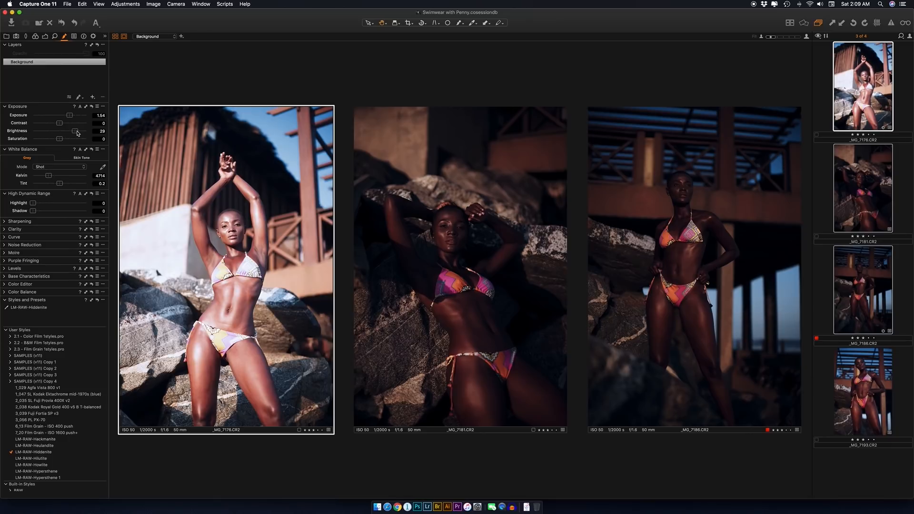
left_click_drag(75, 132, 67, 133)
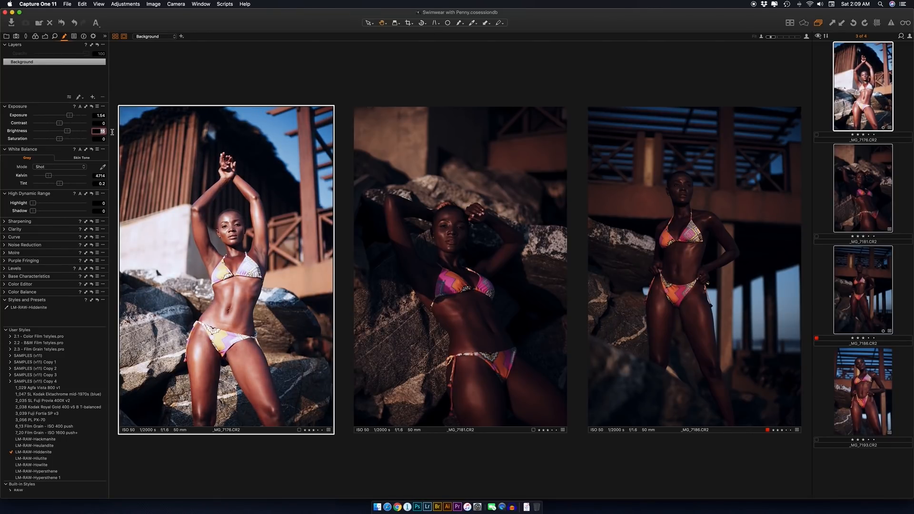
type("0")
left_click_drag(97, 115, 115, 114)
type("0")
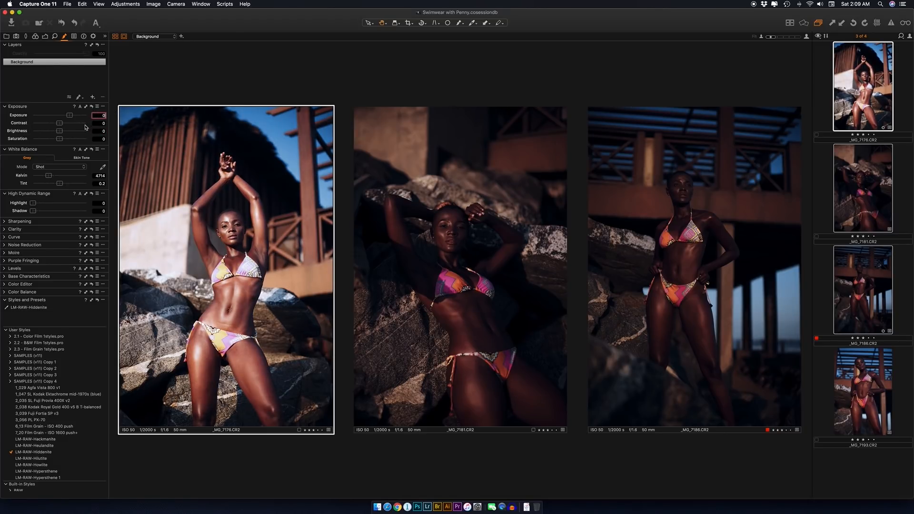
left_click(99, 123)
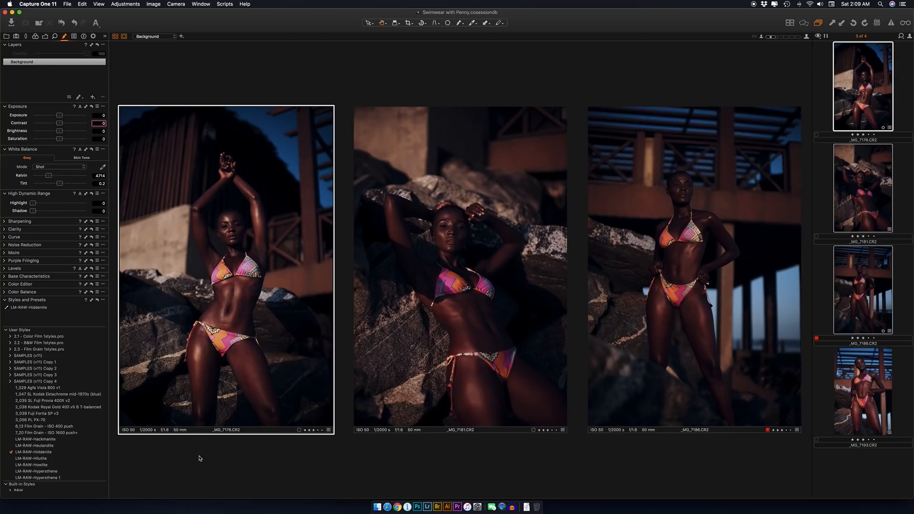
- Browse the built-in legacy styles and stack Exposure - High dynamic range 1 on the applied style for the selected photos
scroll(28, 393, "down", 4)
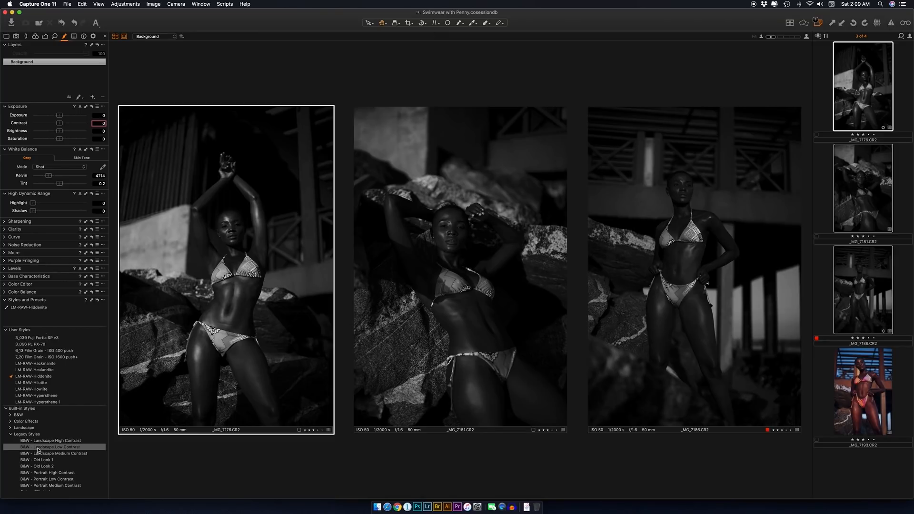
scroll(38, 458, "down", 2)
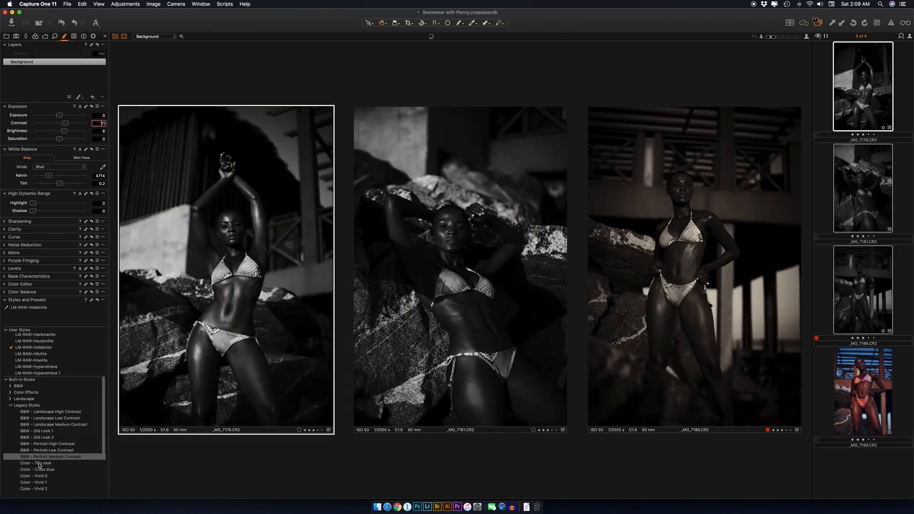
scroll(40, 466, "down", 1)
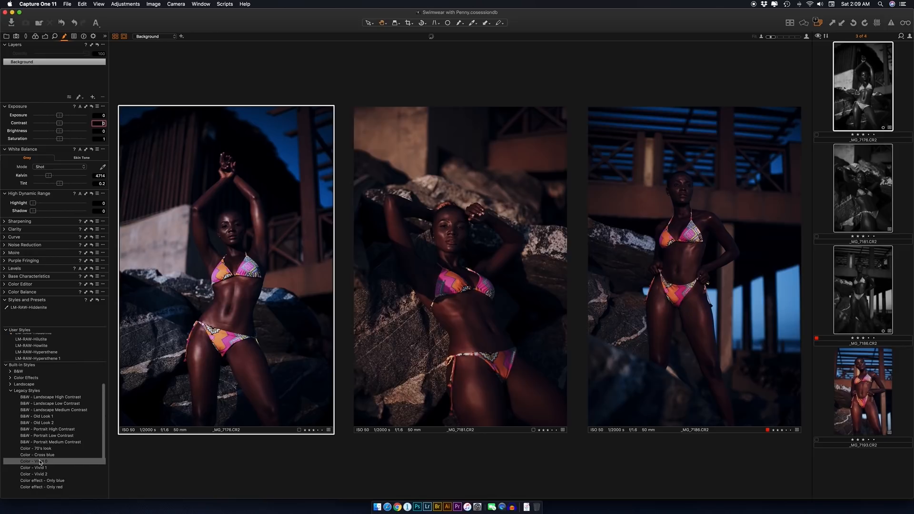
scroll(41, 467, "up", 3)
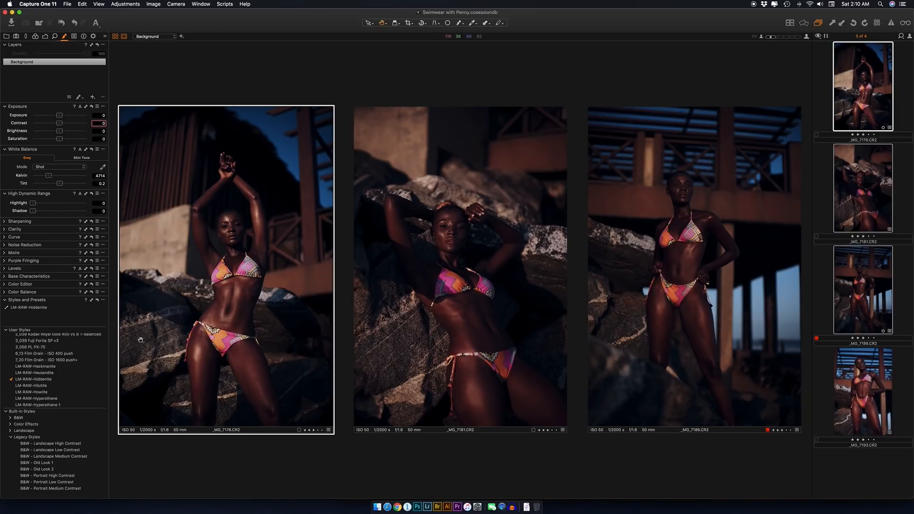
scroll(50, 401, "down", 5)
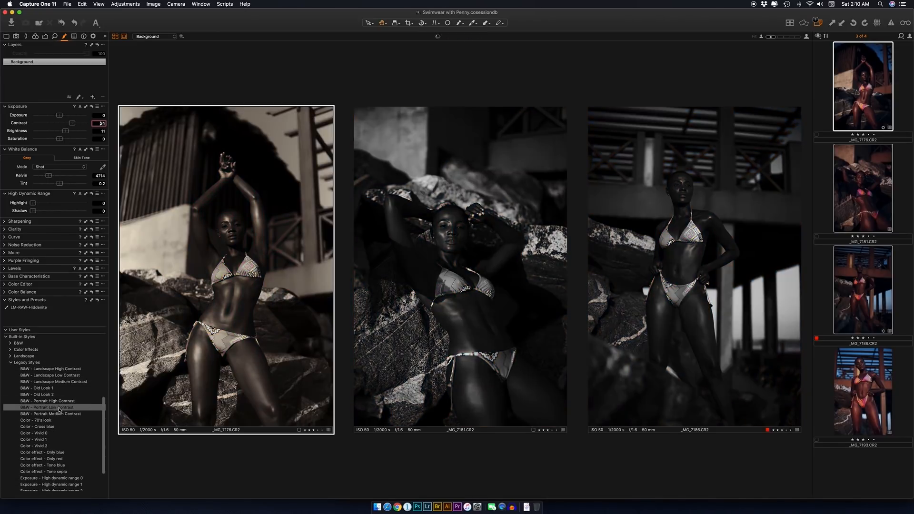
scroll(55, 414, "down", 3)
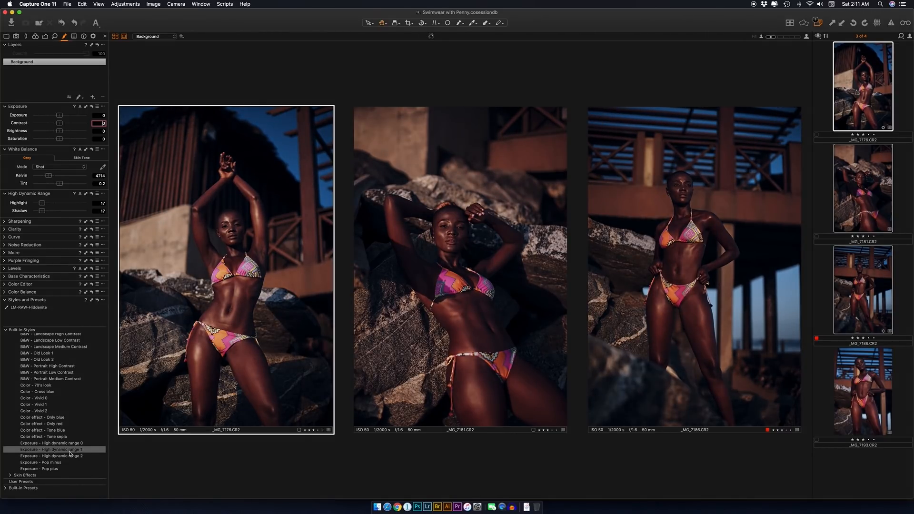
left_click(70, 450)
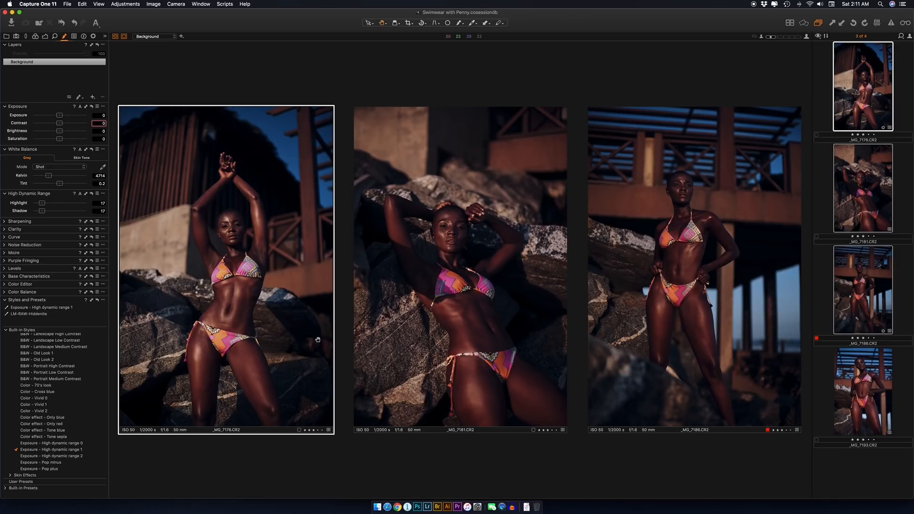
- Collapse the style lists and the Styles and Presets tool
left_click(6, 330)
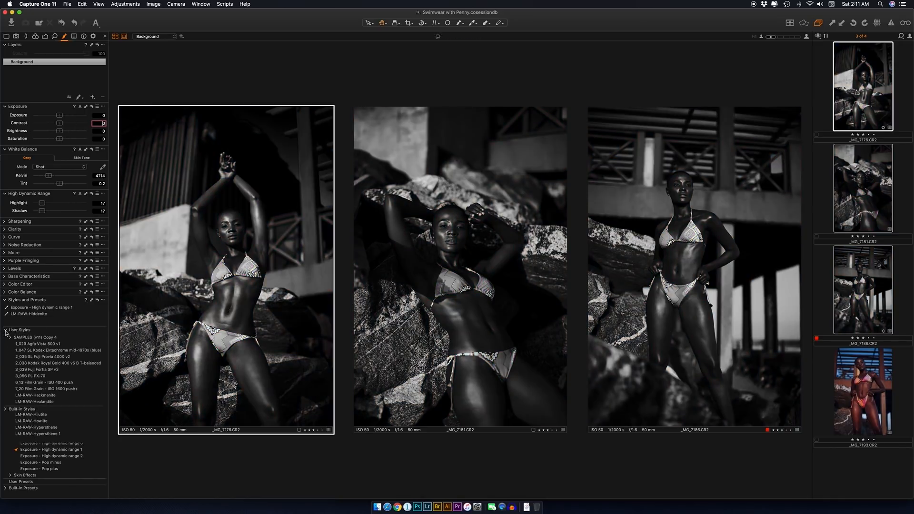
left_click(6, 330)
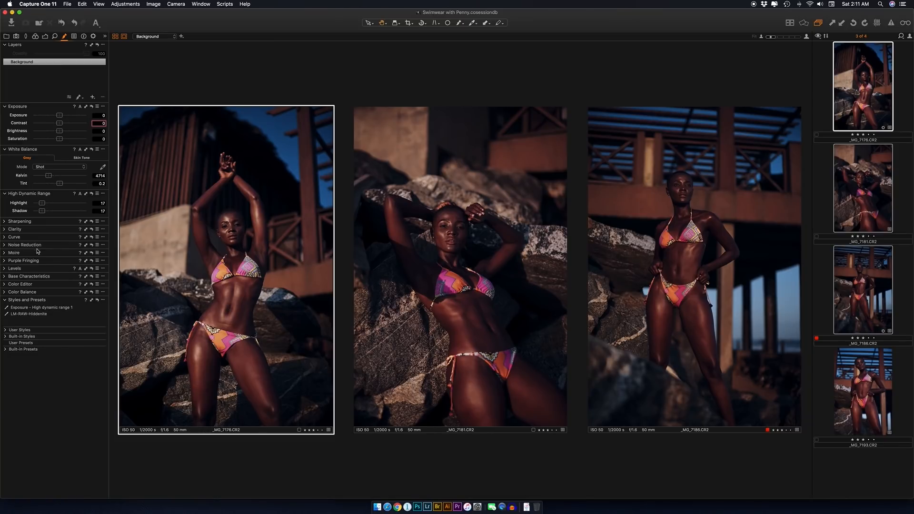
left_click(6, 301)
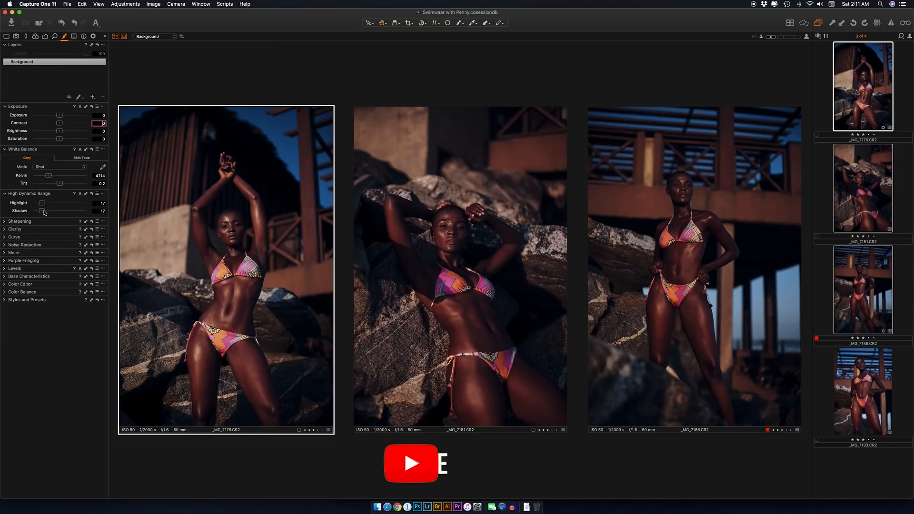
- Compare the first two photos and fine-tune the High Dynamic Range Shadow amount on _MG_7181
left_click(366, 203)
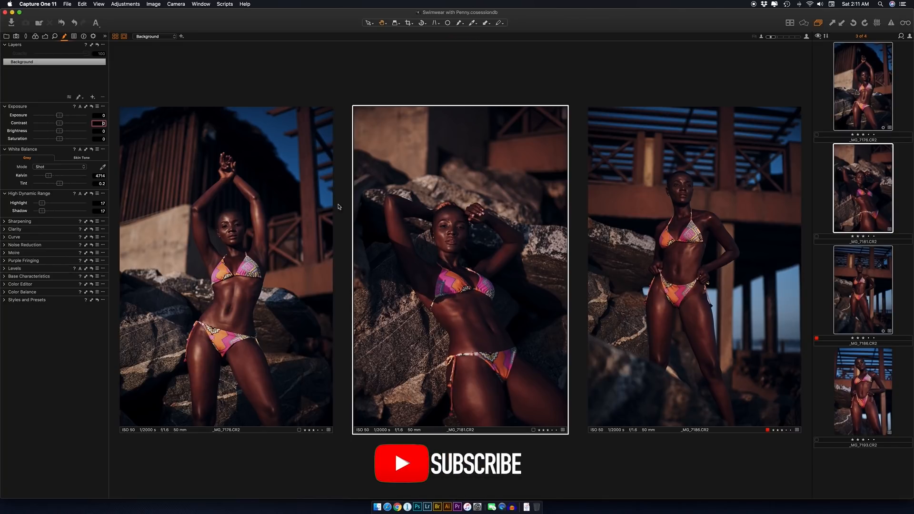
left_click(281, 202)
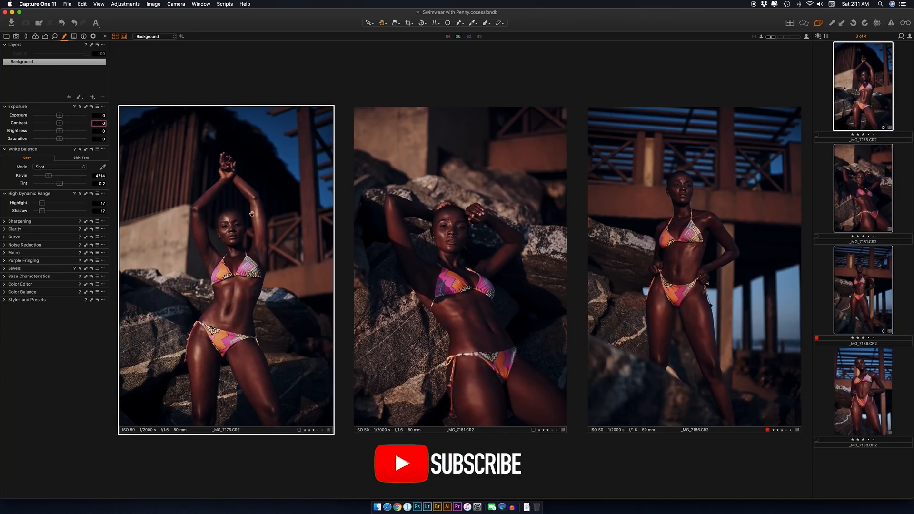
left_click(440, 220)
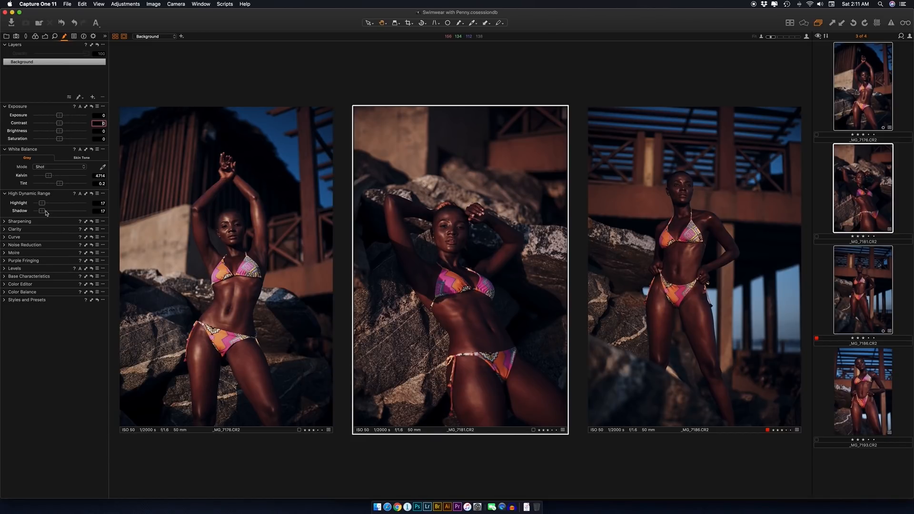
left_click_drag(45, 213, 49, 213)
left_click_drag(47, 213, 45, 213)
- Set the High Dynamic Range Shadow to 20 and the Exposure to about -0.04 on photo _MG_7186
left_click(670, 228)
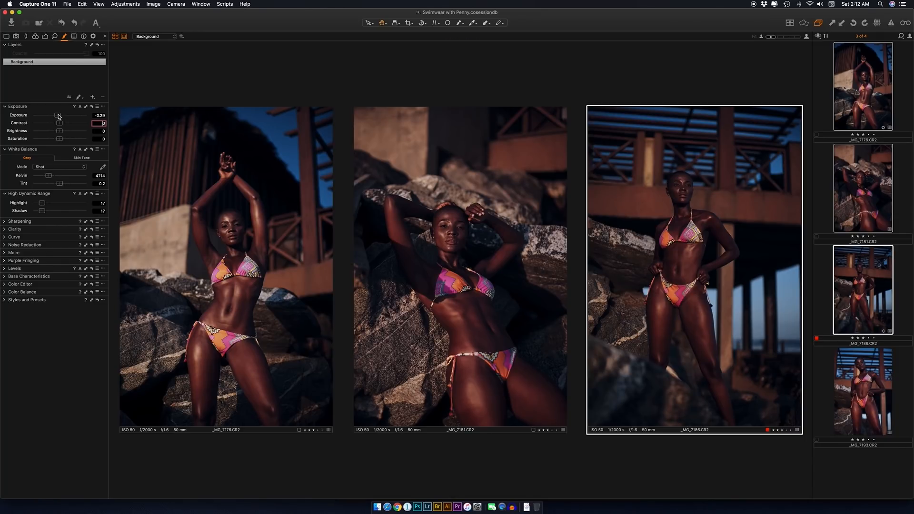
left_click_drag(58, 117, 61, 116)
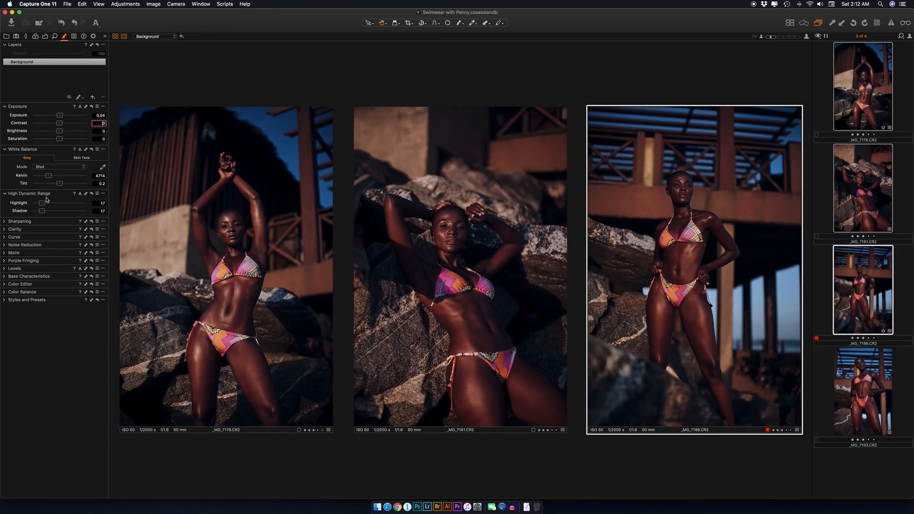
left_click_drag(45, 212, 46, 213)
left_click_drag(60, 116, 59, 117)
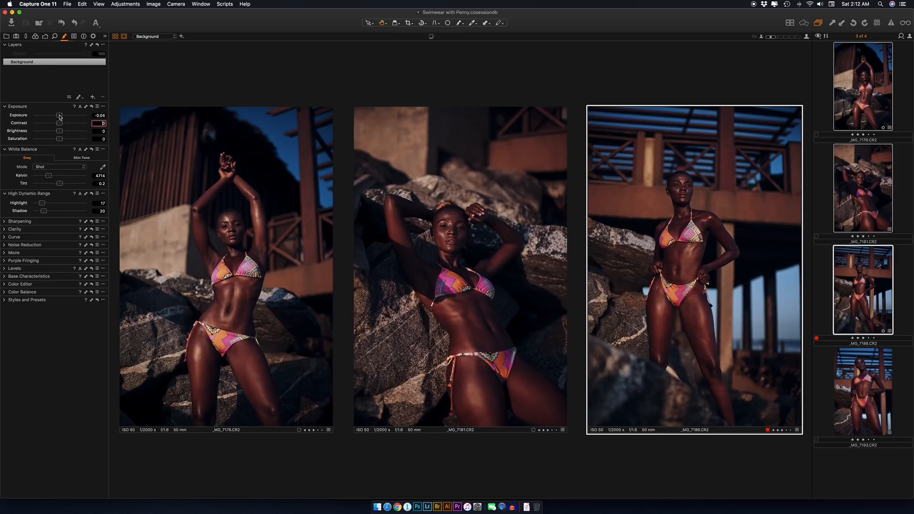